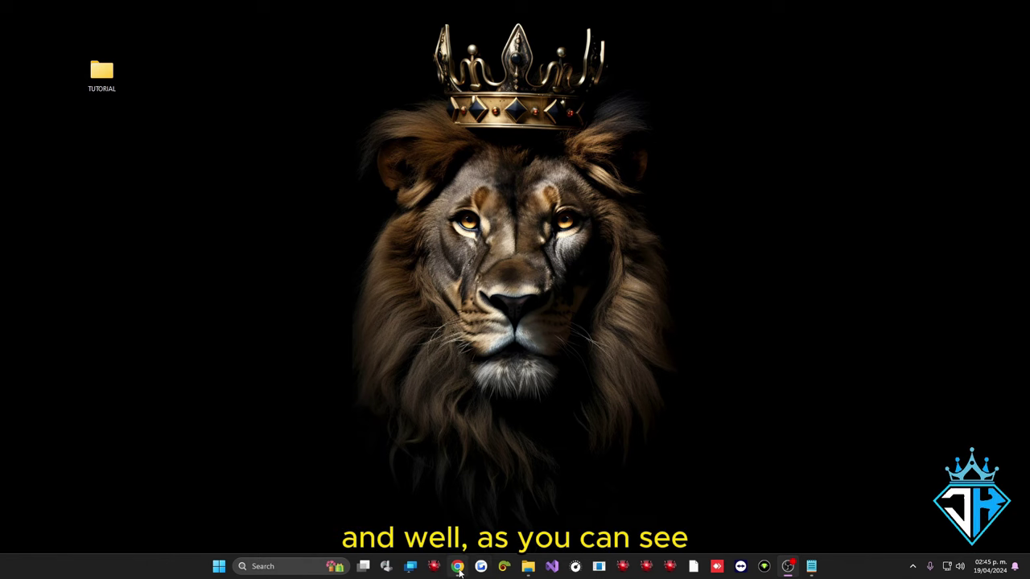
Bring Chrome back to the DS4 Windows product page and highlight its $50.00 USD price.
click(457, 566)
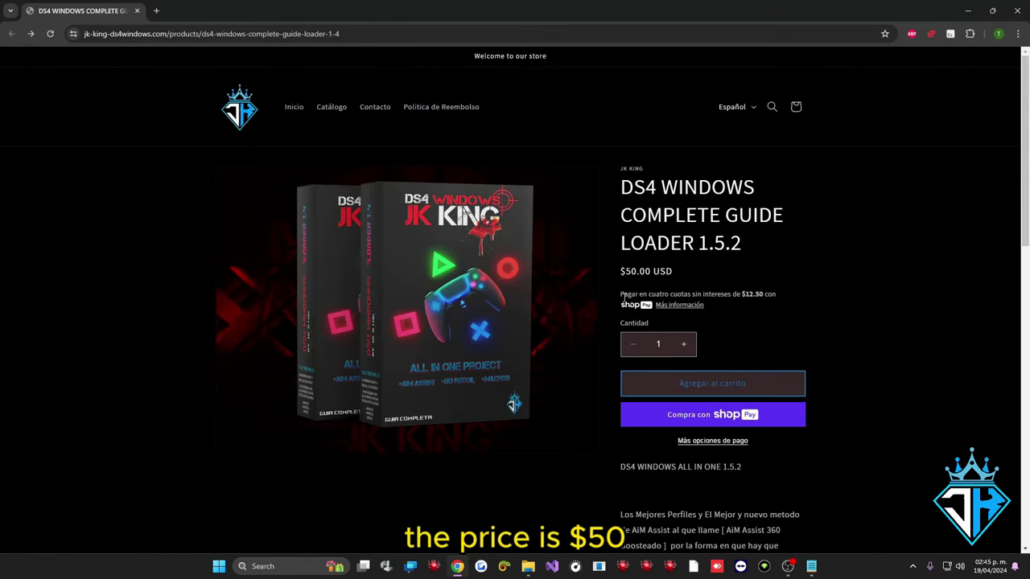
drag(630, 270, 679, 276)
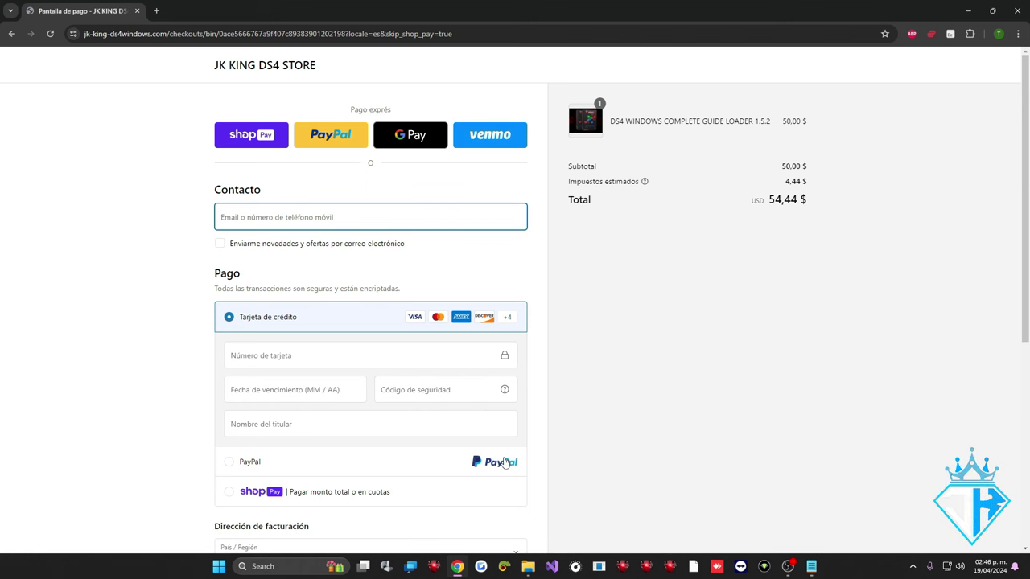
Minimize Chrome to show the desktop with the TUTORIAL folder.
click(965, 12)
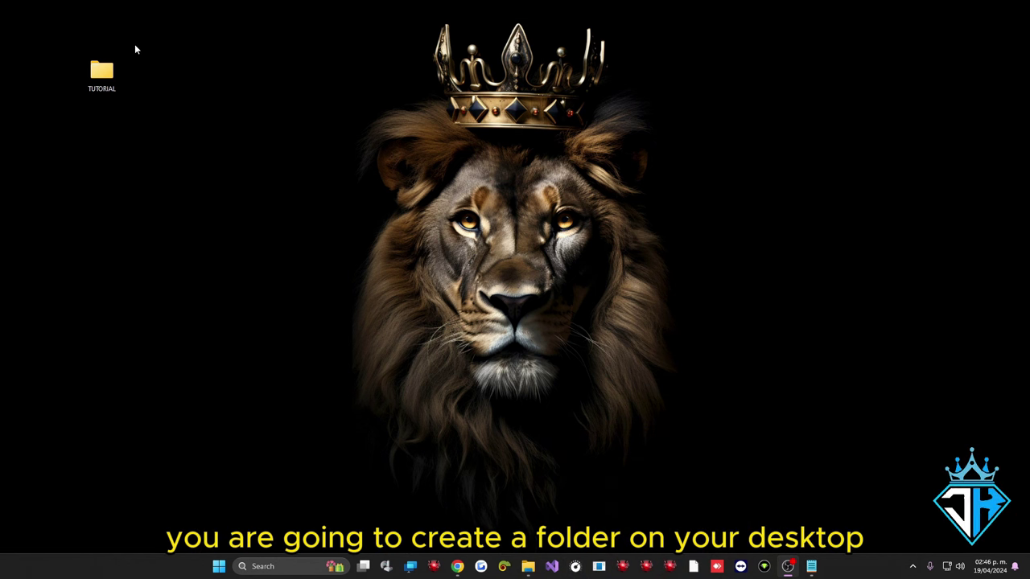
Open the TUTORIAL folder showing DS4Windows Loader V.1.5.2 JK-KiNG.zip, move it up-left, then start Windows search.
double_click(101, 74)
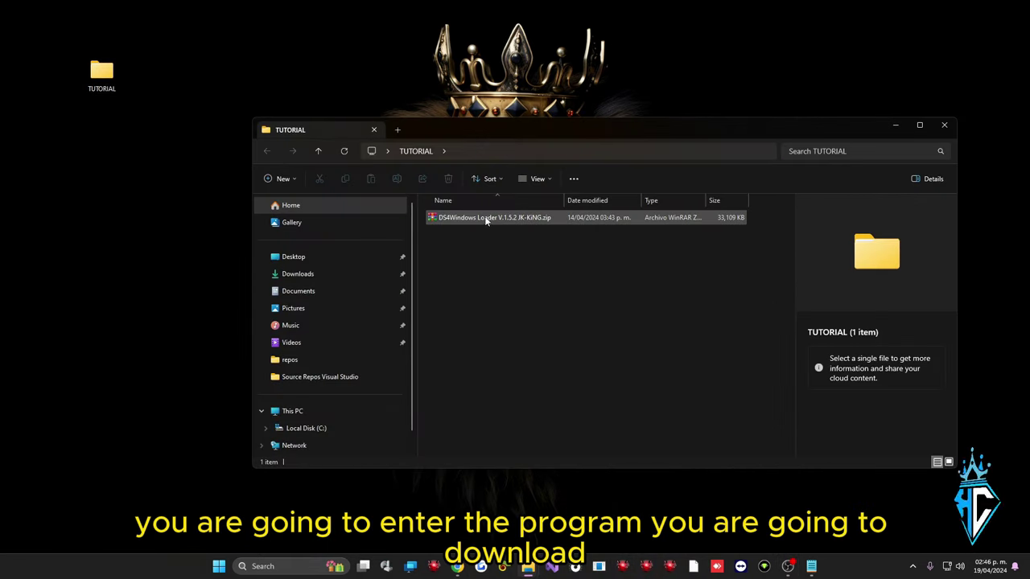
drag(533, 138, 428, 74)
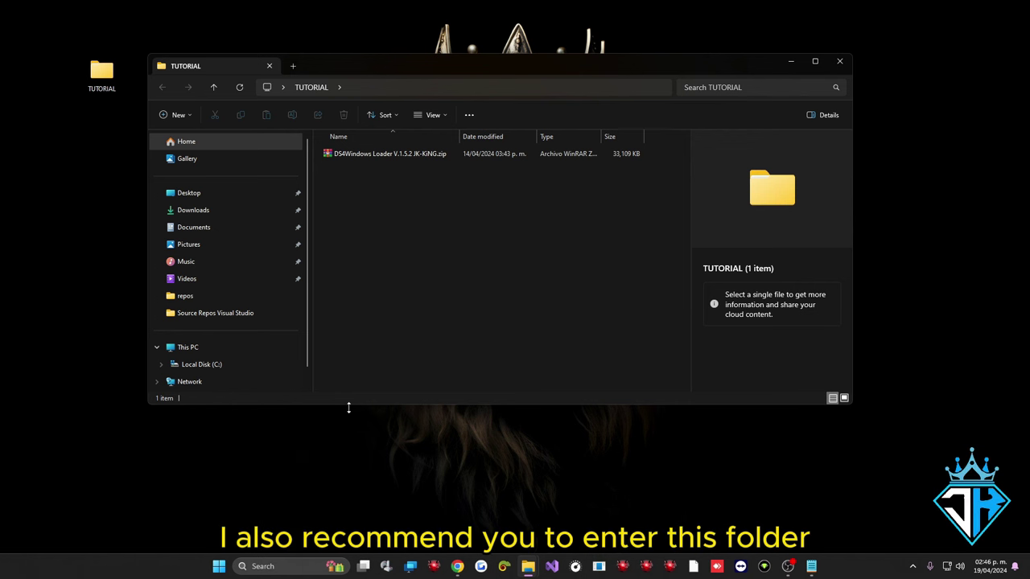
click(113, 74)
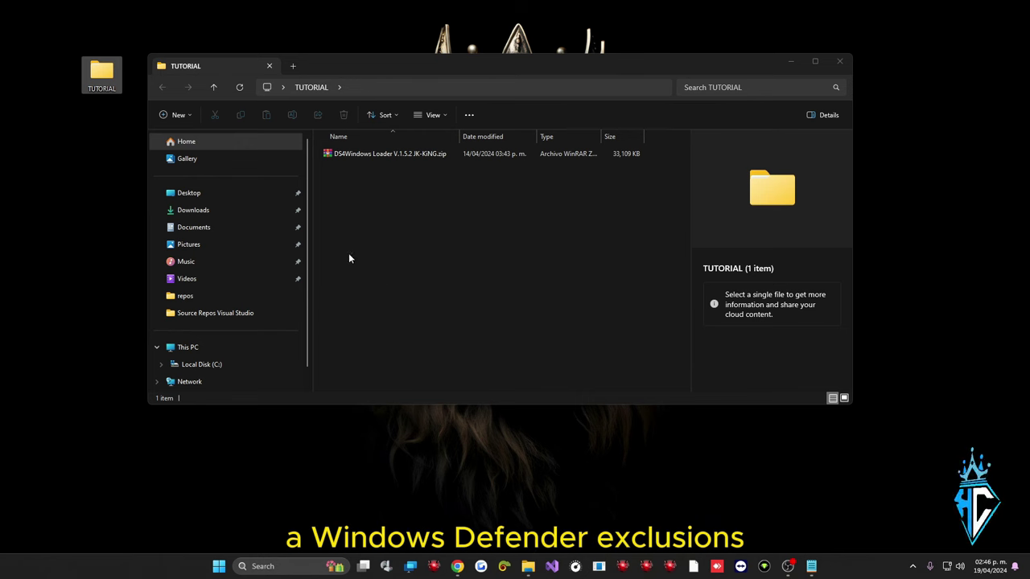
click(265, 566)
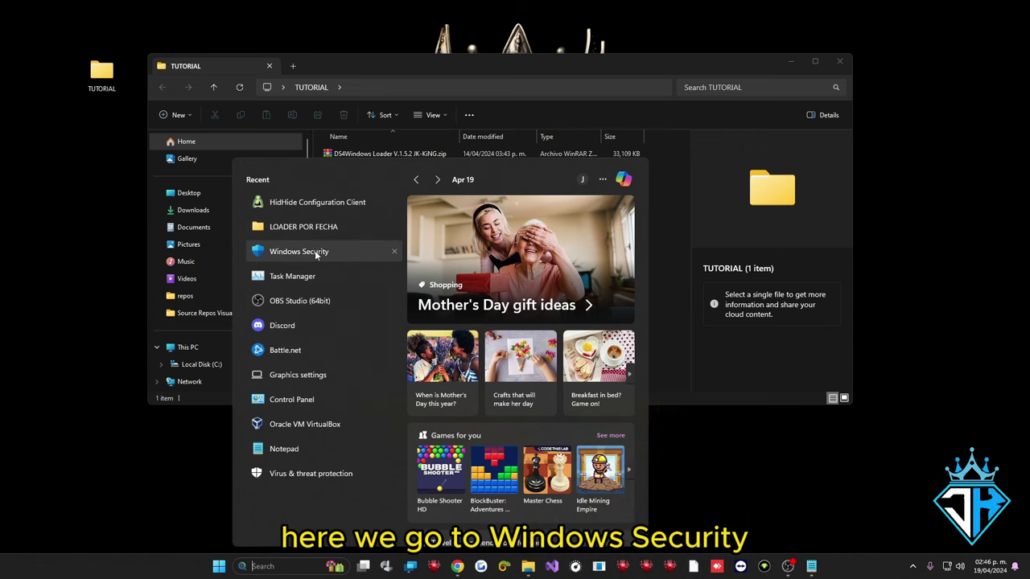
Launch Windows Security and go to Virus & threat protection settings, scrolling toward Exclusions.
click(314, 251)
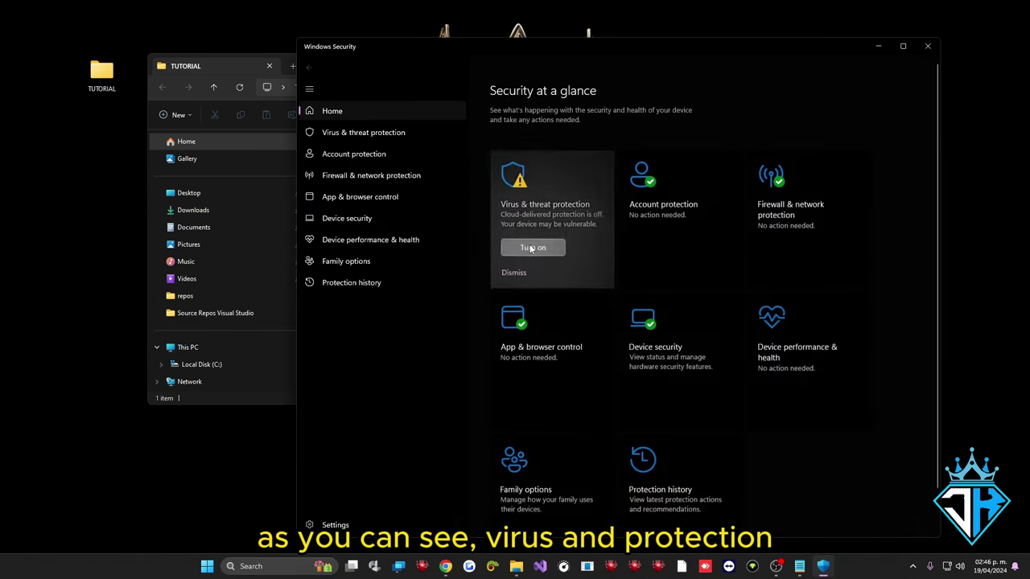
click(341, 134)
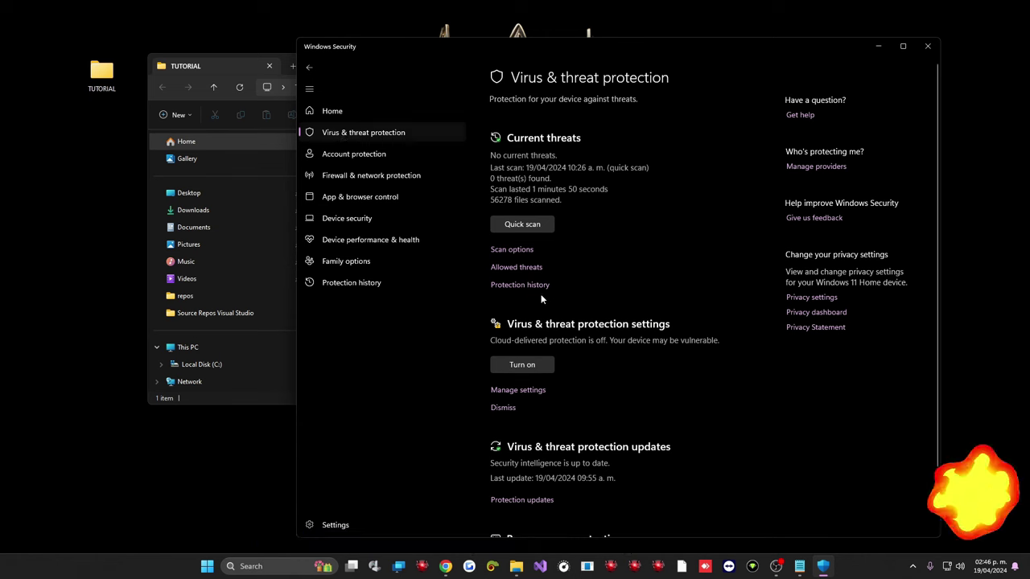
click(517, 391)
scroll(532, 354, down, 5)
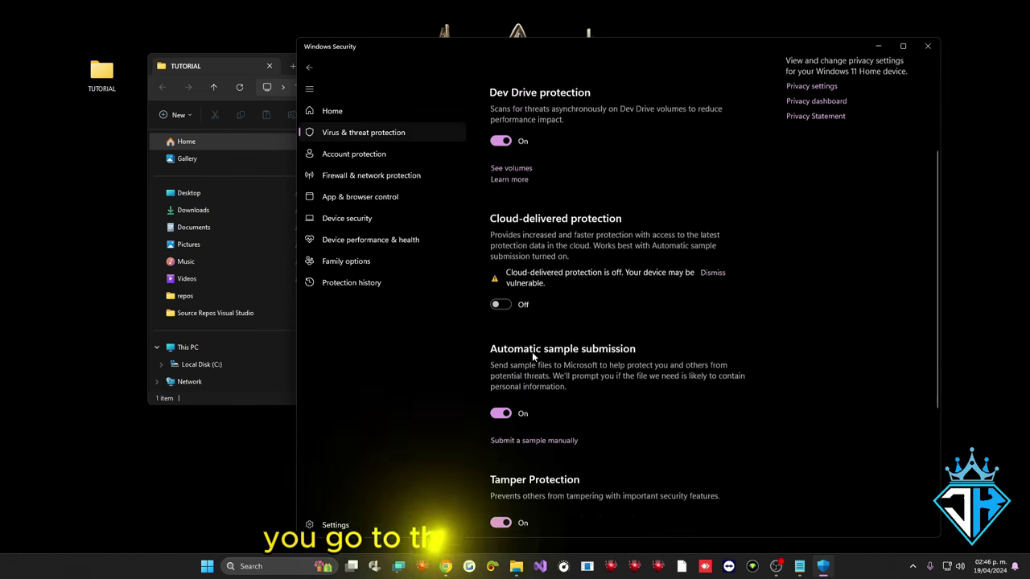
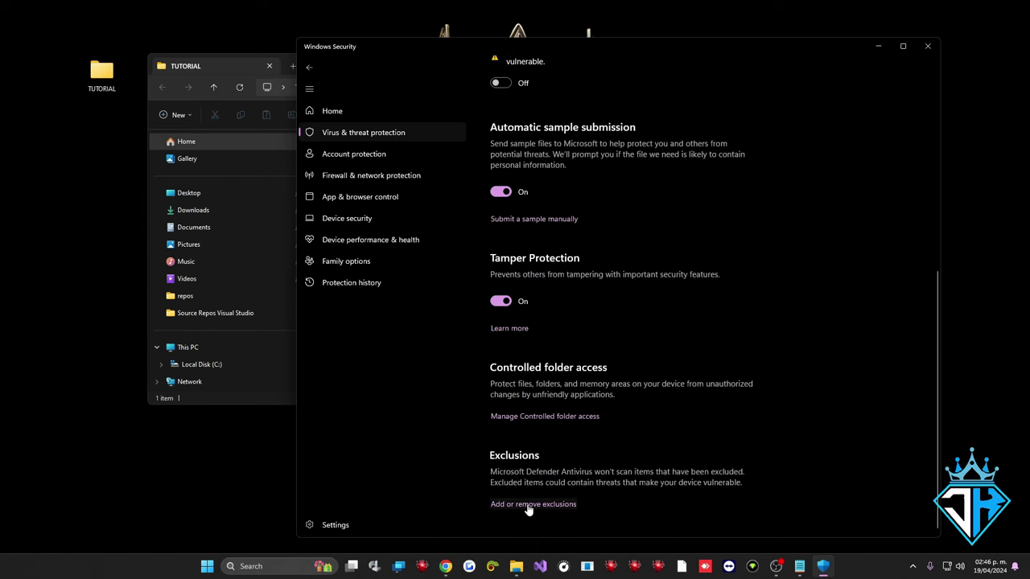
Add the desktop TUTORIAL folder as a Defender folder exclusion and close Windows Security.
scroll(552, 507, up, 3)
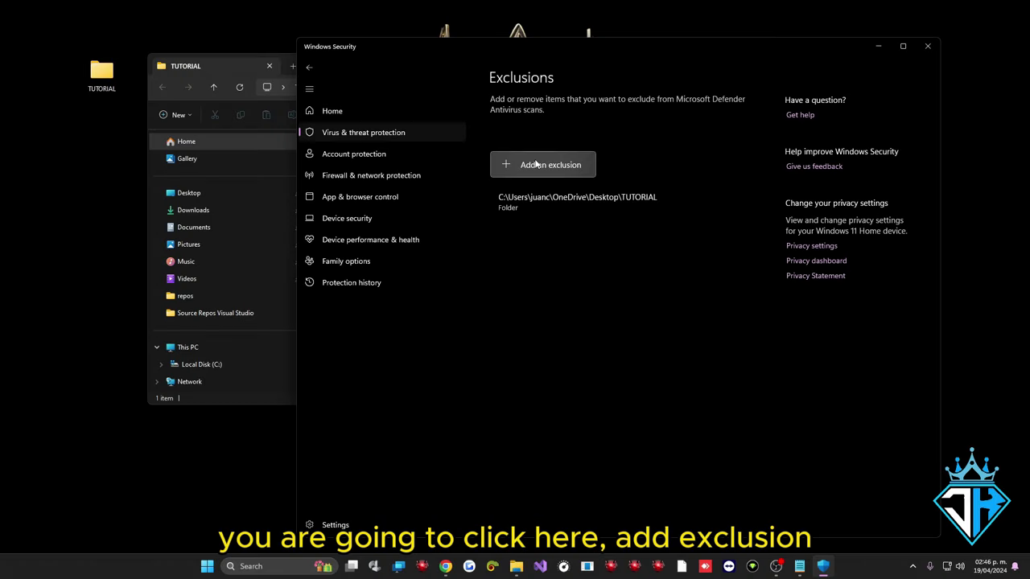
click(540, 165)
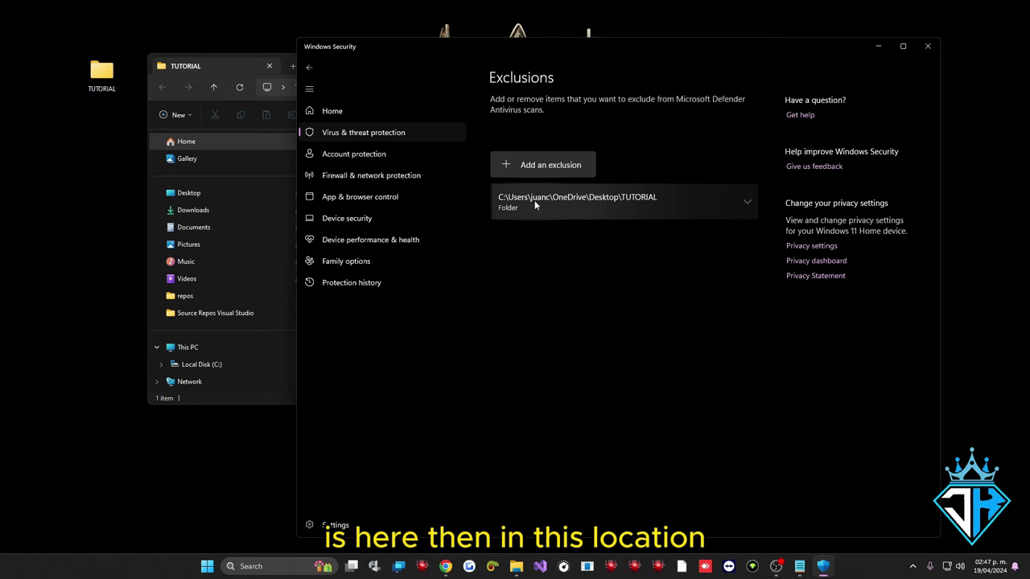
click(926, 50)
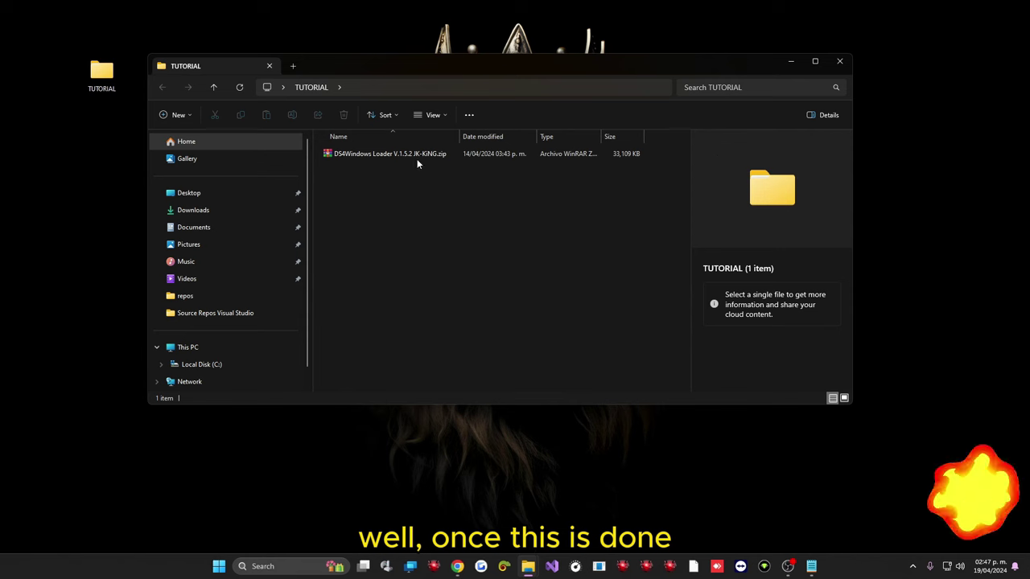
Extract the DS4Windows Loader V.1.5.2 JK-KiNG zip into TUTORIAL and open its inner loader folder.
drag(330, 67, 352, 54)
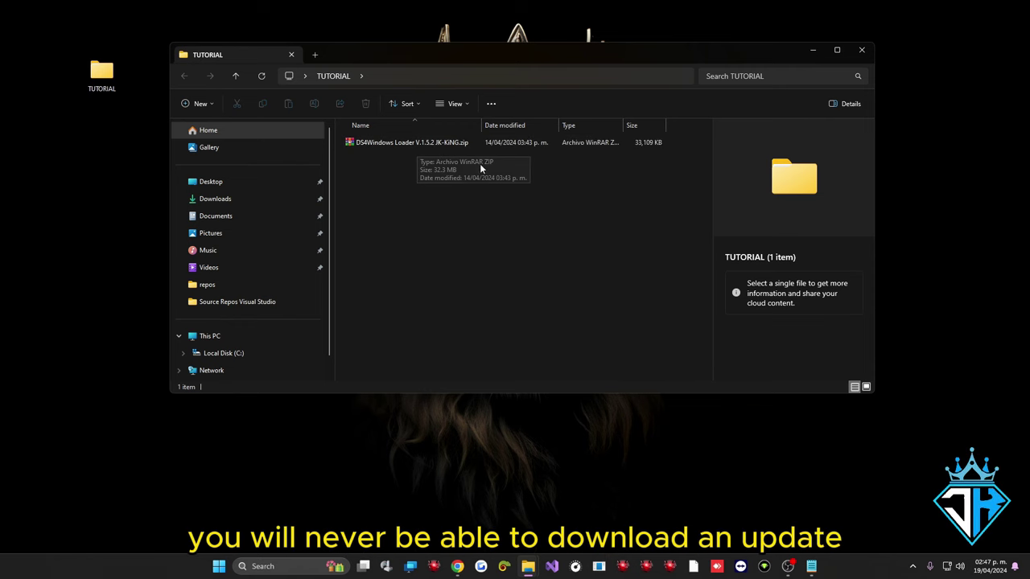
right_click(432, 141)
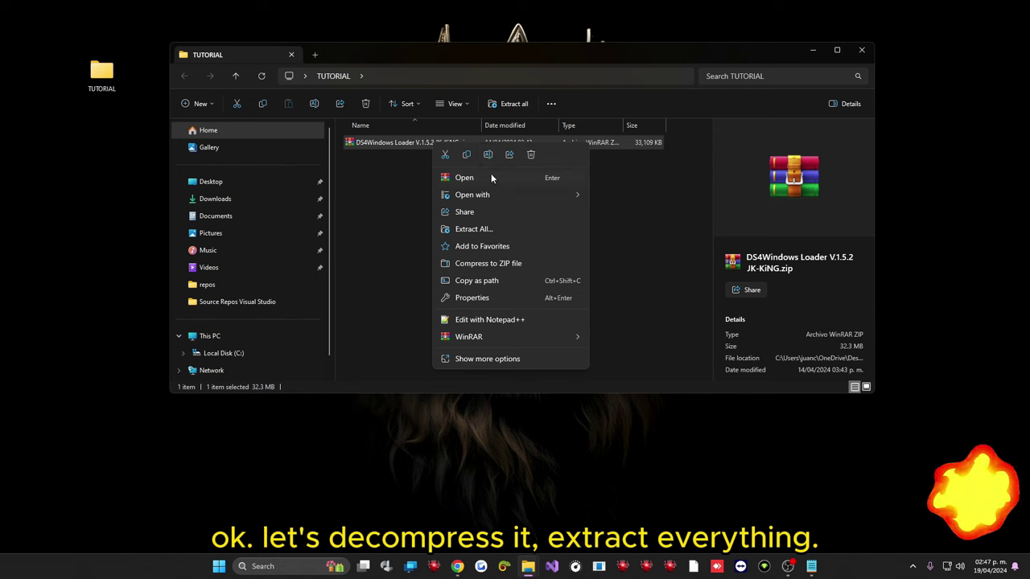
click(473, 229)
click(611, 384)
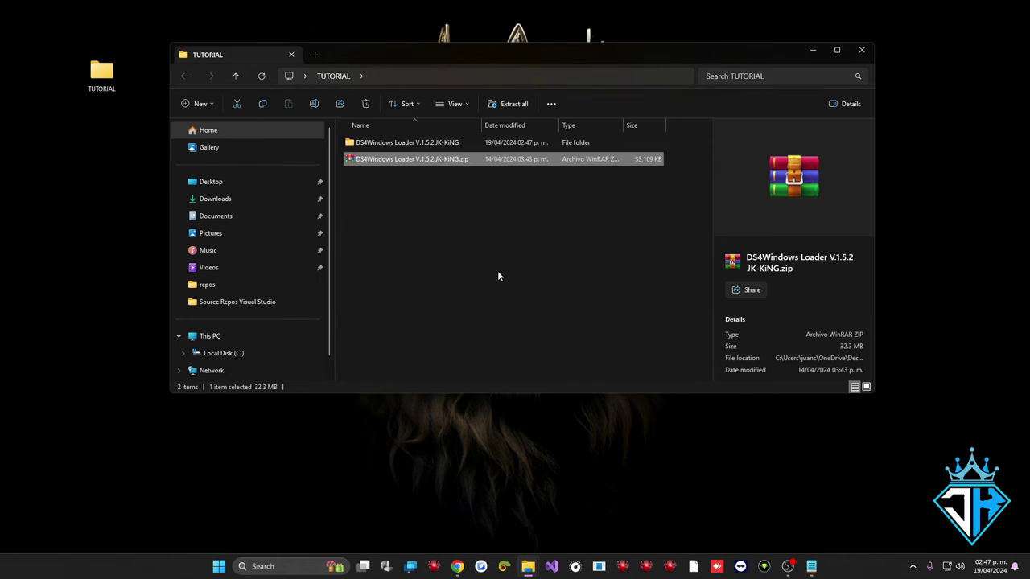
double_click(404, 141)
double_click(406, 144)
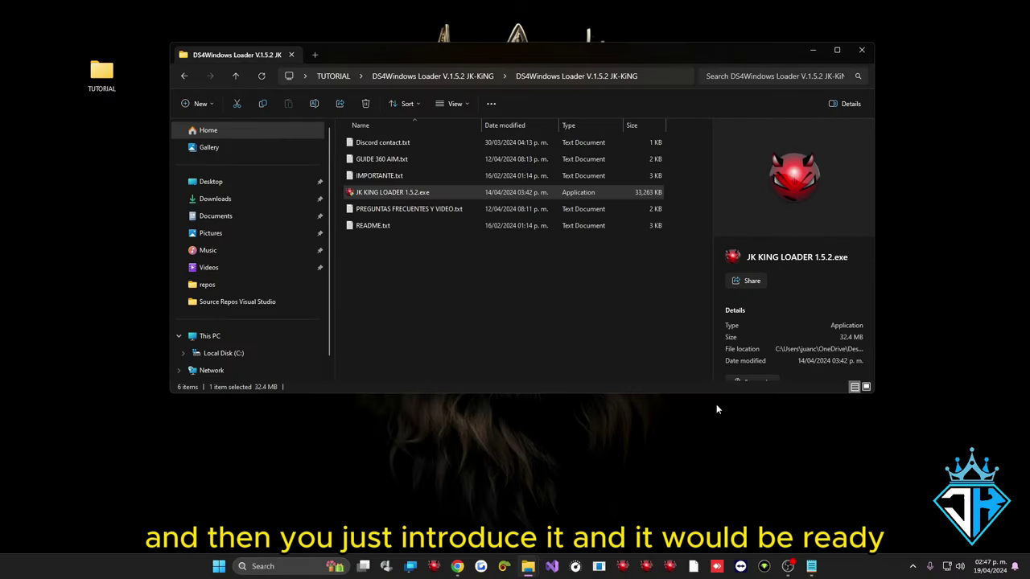
Run the loader's update to download UPDATENEW_20240419_144738.zip, then select it in the folder.
drag(470, 134, 450, 95)
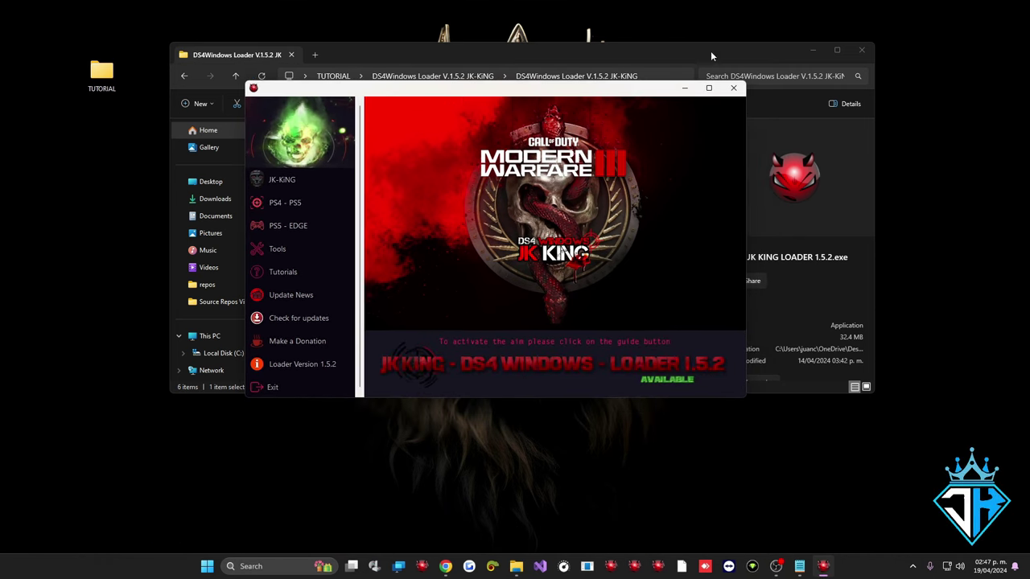
drag(604, 88, 796, 101)
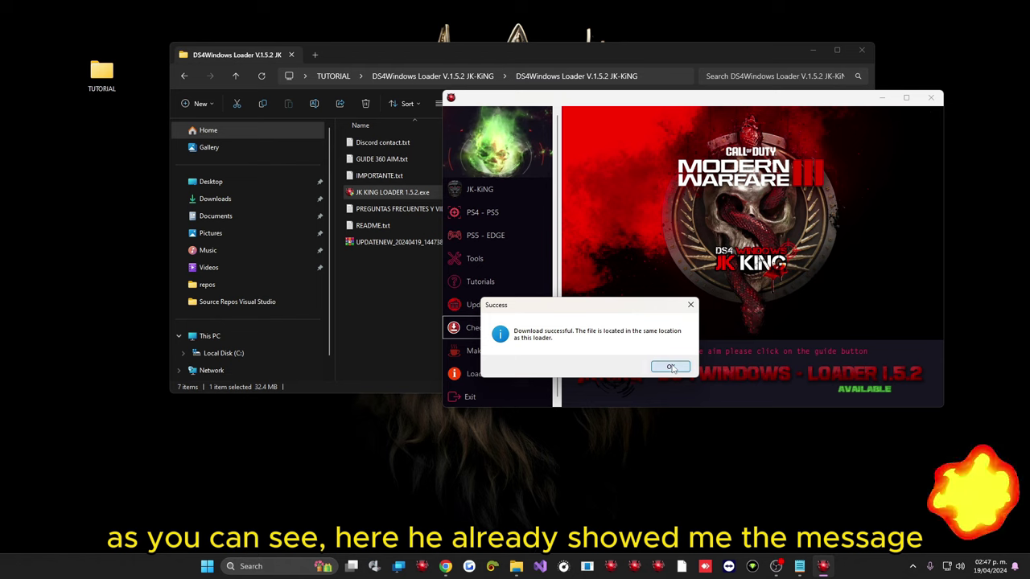
click(669, 365)
click(380, 296)
click(426, 244)
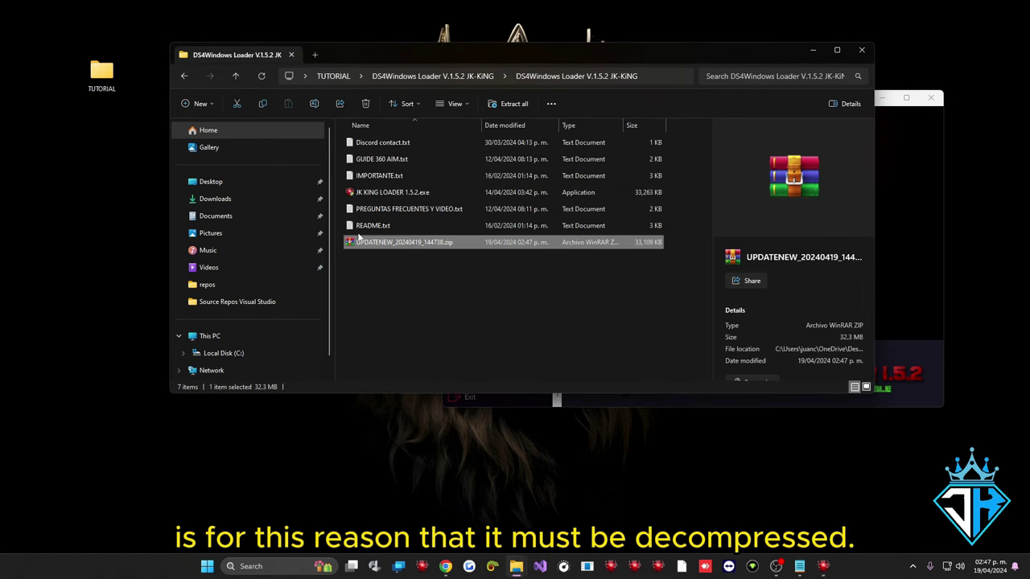
Delete UPDATENEW_20240419_144738.zip from the inner loader folder and bring the version 1.5.2 loader into view.
click(184, 76)
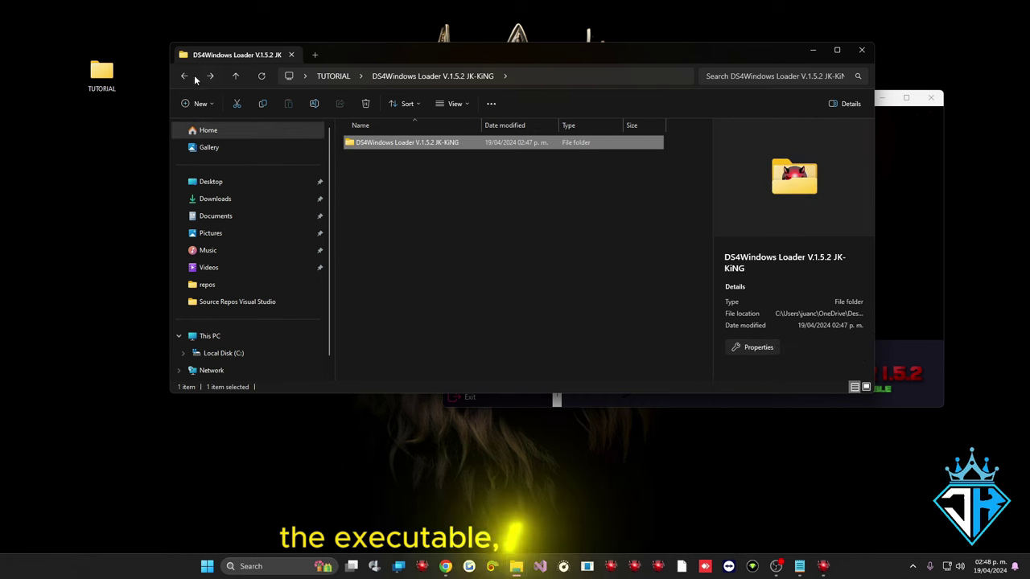
click(187, 75)
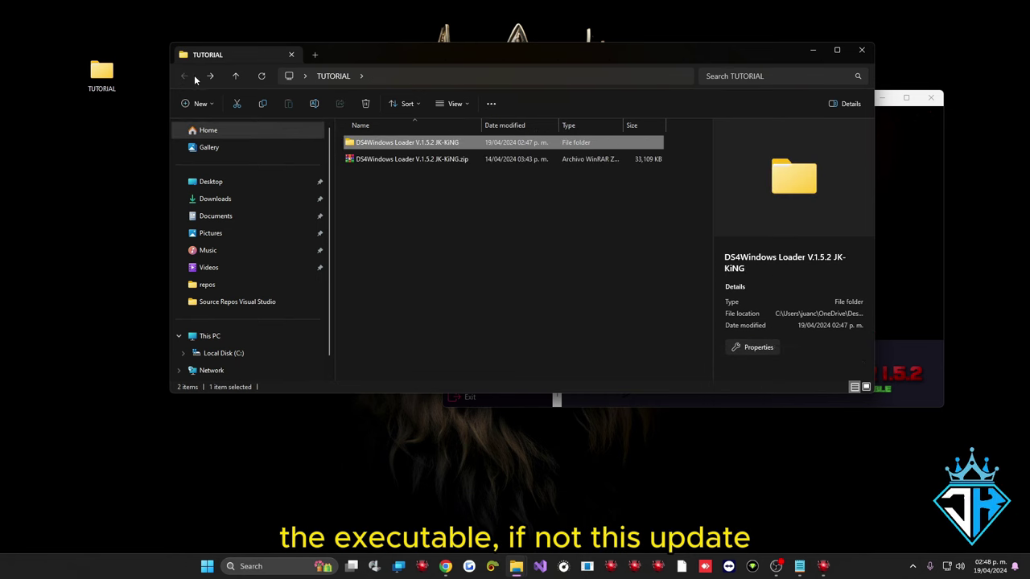
double_click(419, 143)
double_click(410, 143)
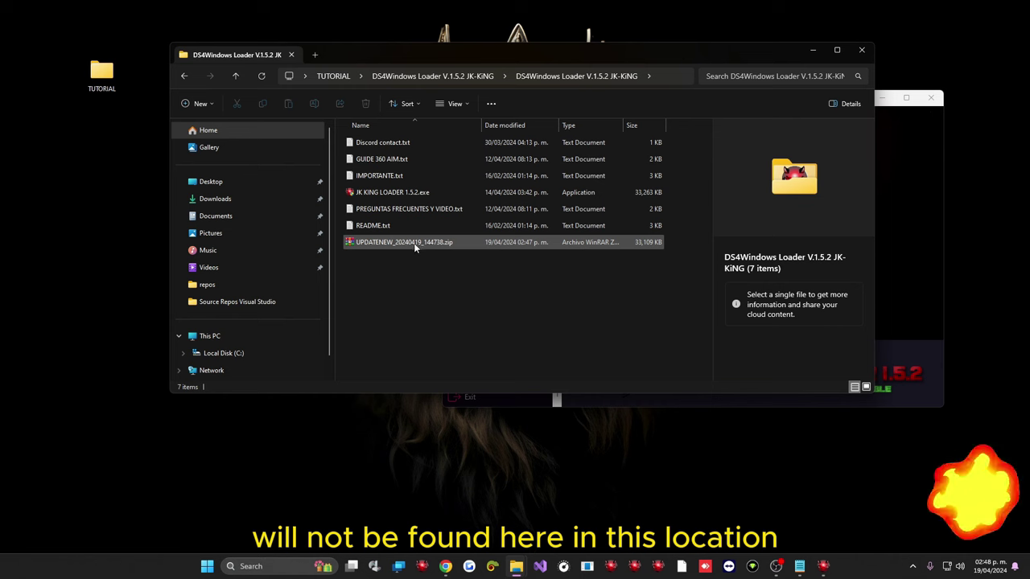
click(432, 242)
key(Delete)
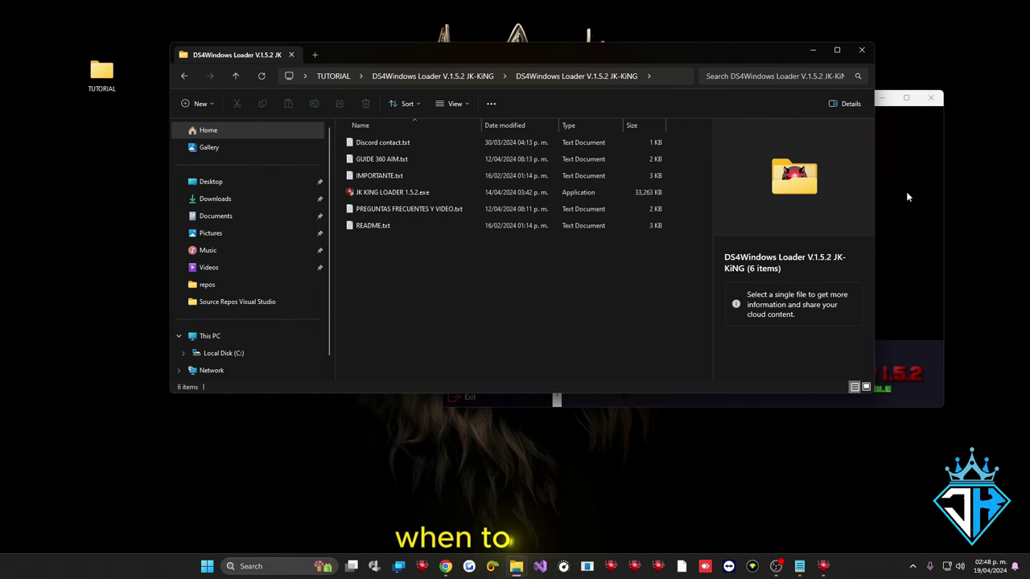
drag(725, 98, 757, 149)
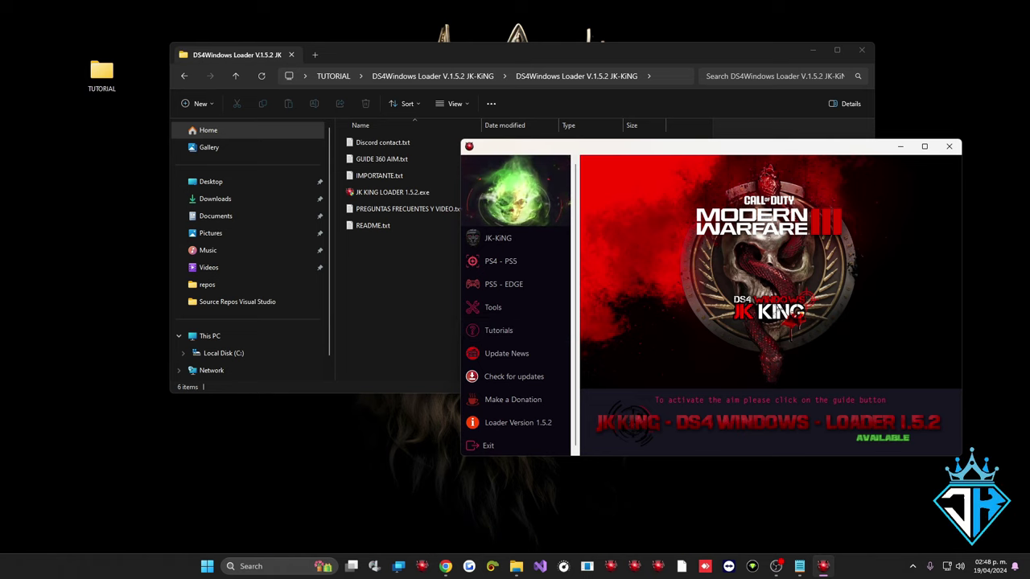
Close Explorer, relaunch the loader and open JK-KiNG's 360 AIM ADJUSTABLE page with L2/R2 and L1/R1 profiles.
click(948, 146)
click(1010, 50)
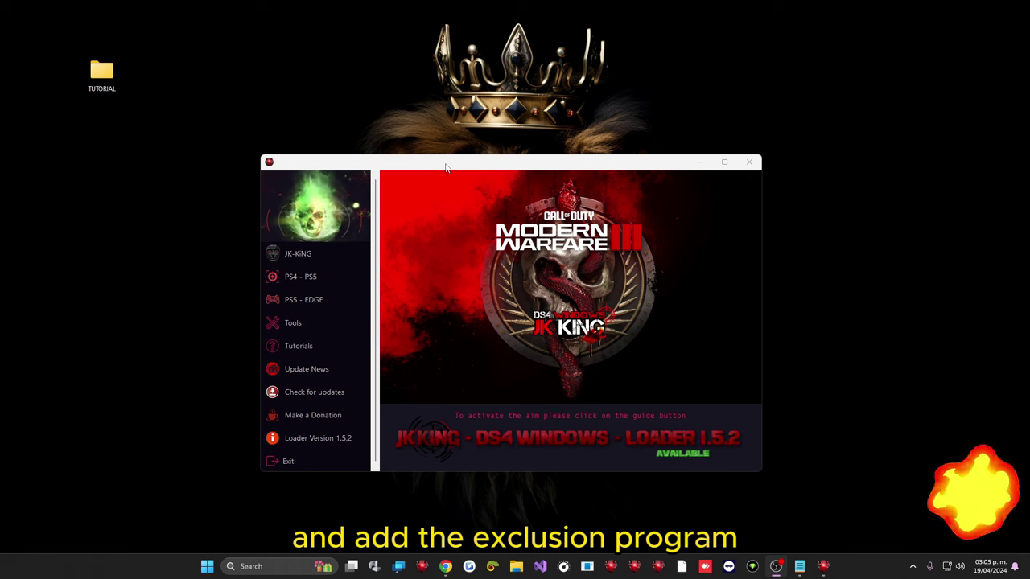
drag(524, 165, 556, 172)
click(329, 254)
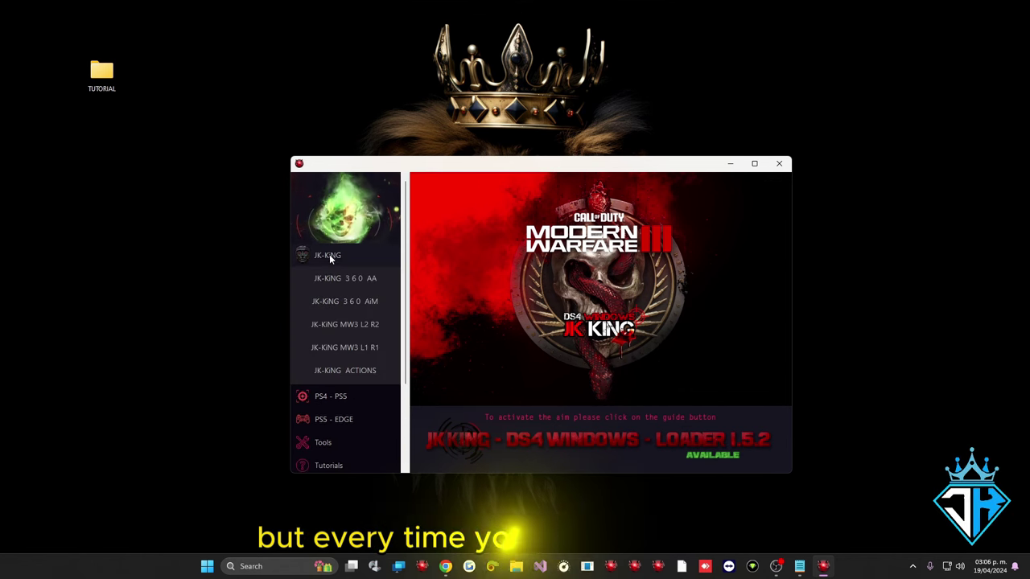
click(354, 288)
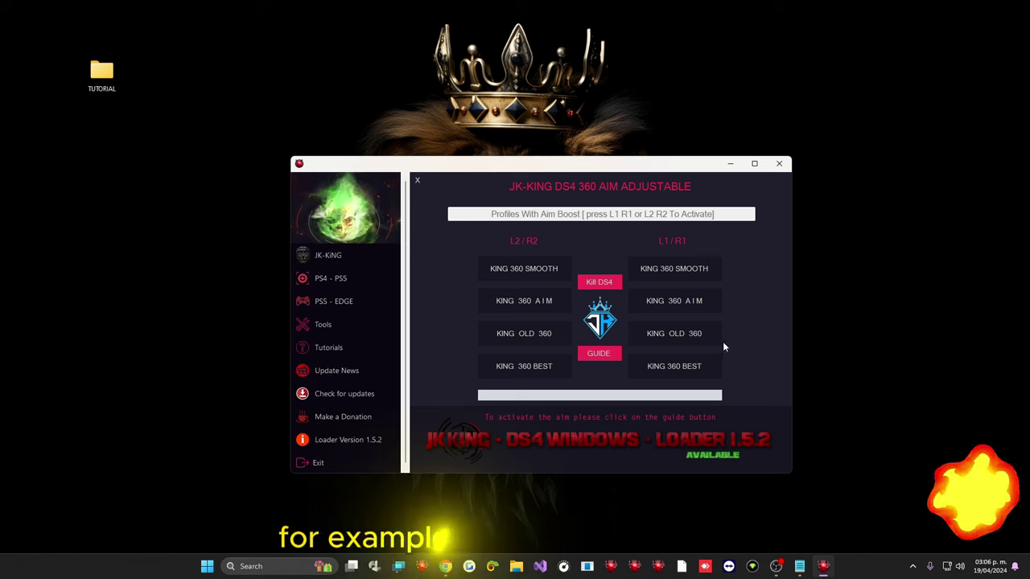